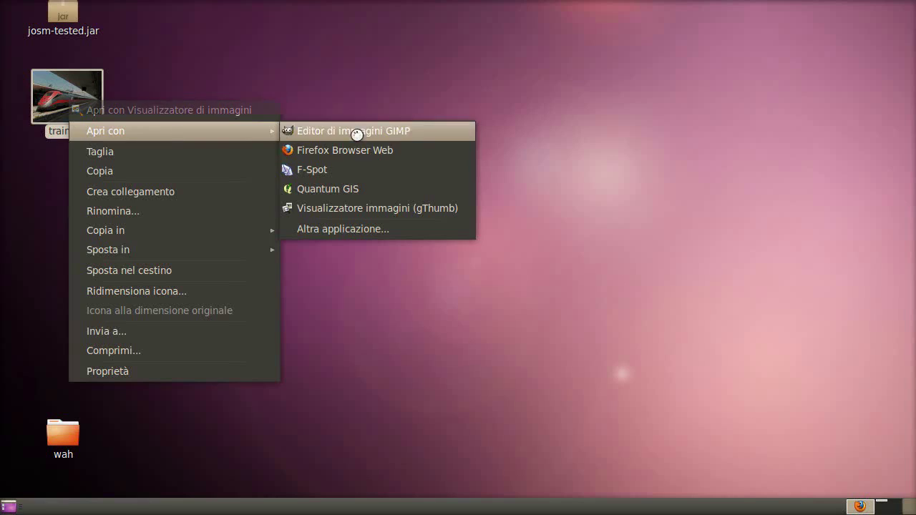
- Open the train station photo from the desktop in GIMP using Open With
click(357, 132)
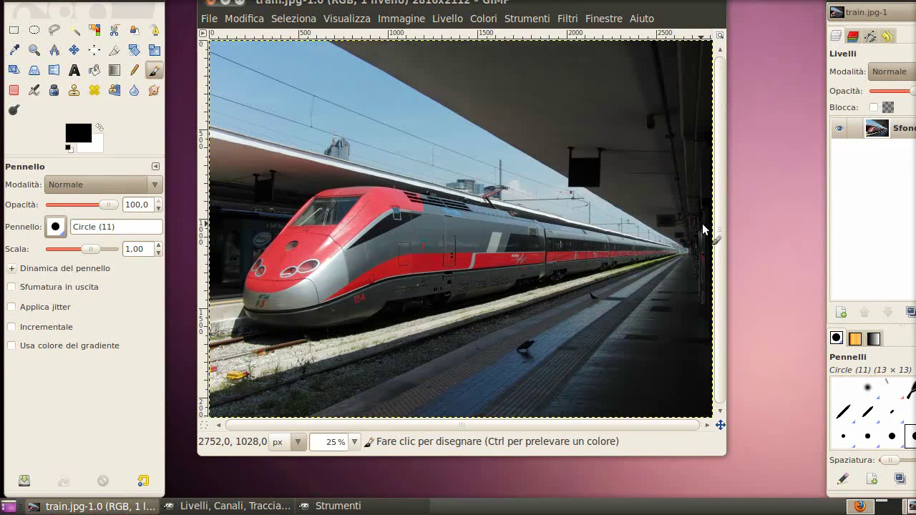
- Paste the photo as a new layer, delete the Sfondo background, and duplicate the new layer
key(ctrl+c)
key(ctrl+v)
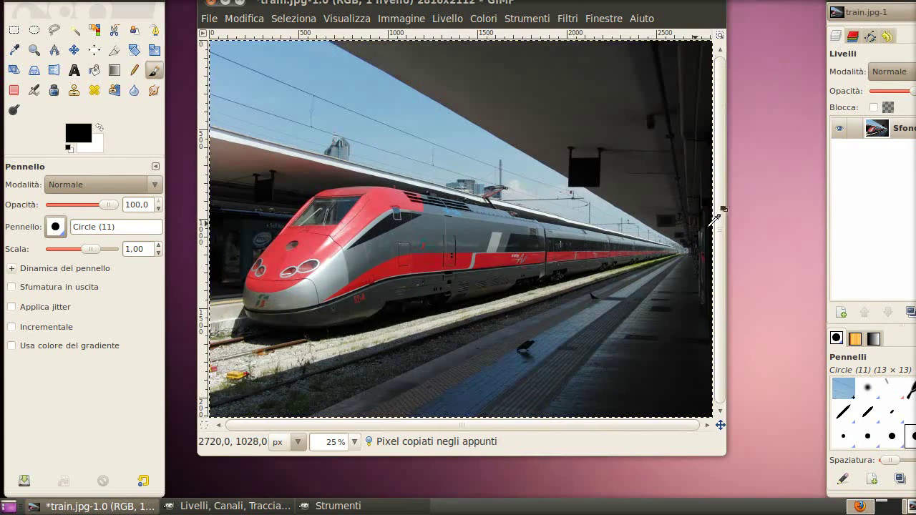
right_click(902, 133)
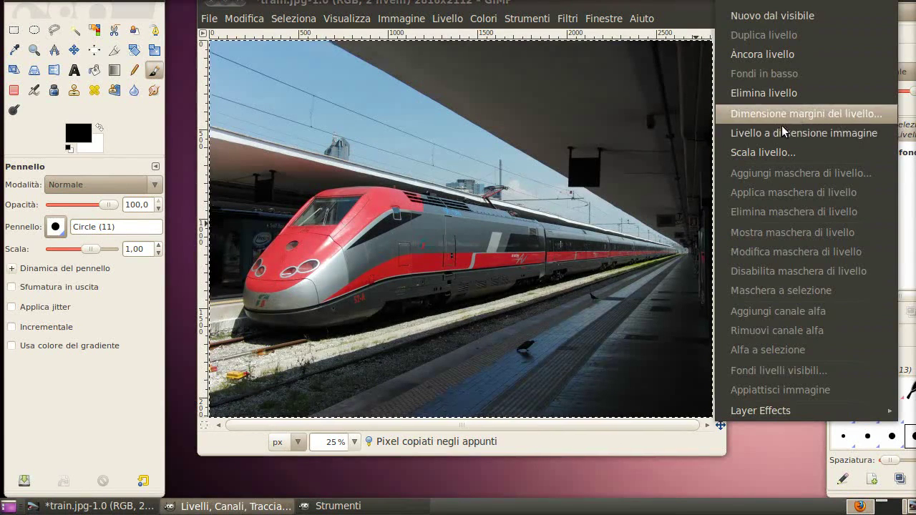
click(767, 6)
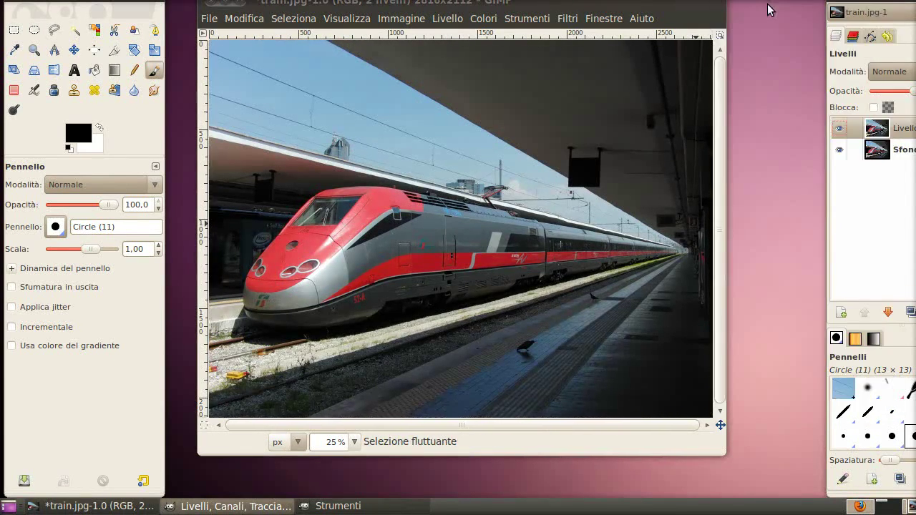
click(900, 154)
key(Delete)
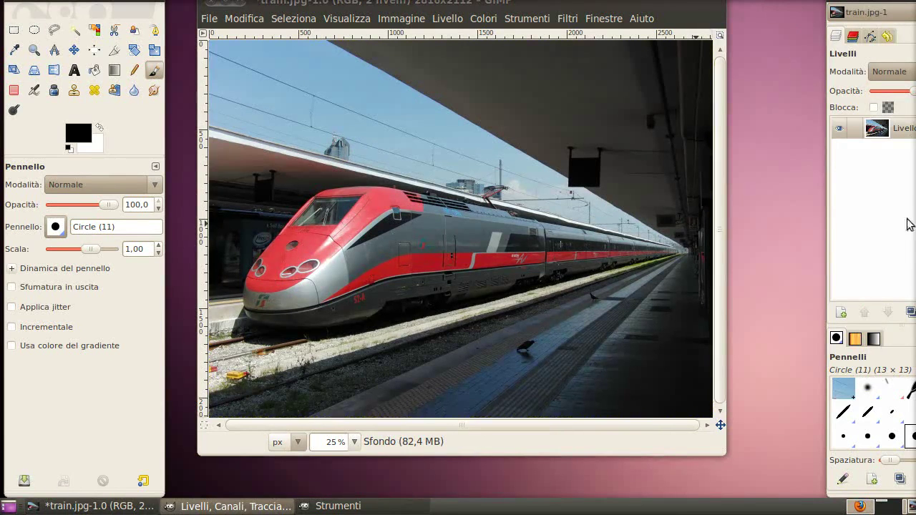
click(910, 312)
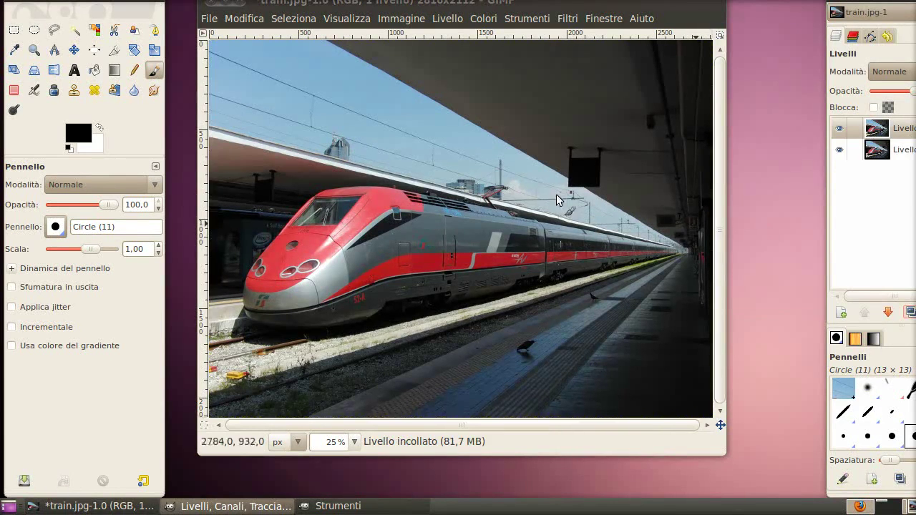
- Place two vertical and two horizontal guides around the train's front, and enlarge the image window
drag(203, 169, 393, 189)
drag(202, 255, 618, 255)
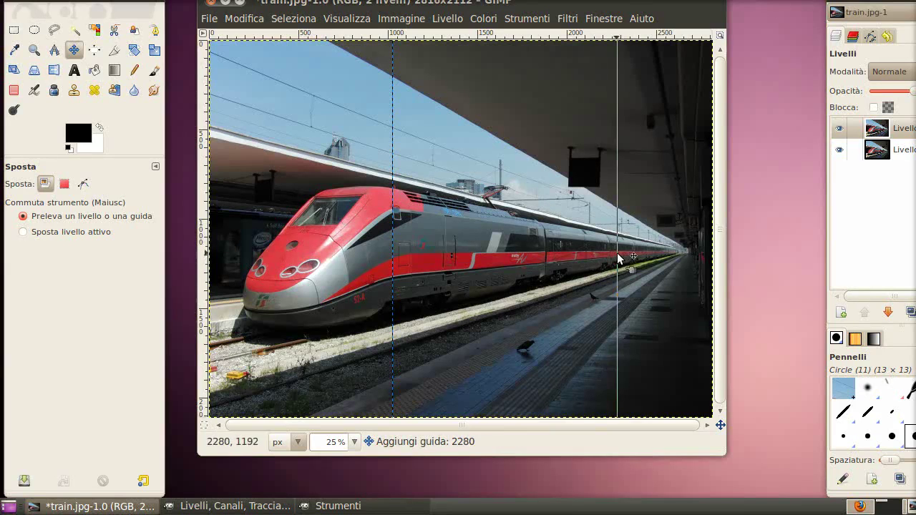
drag(619, 255, 627, 257)
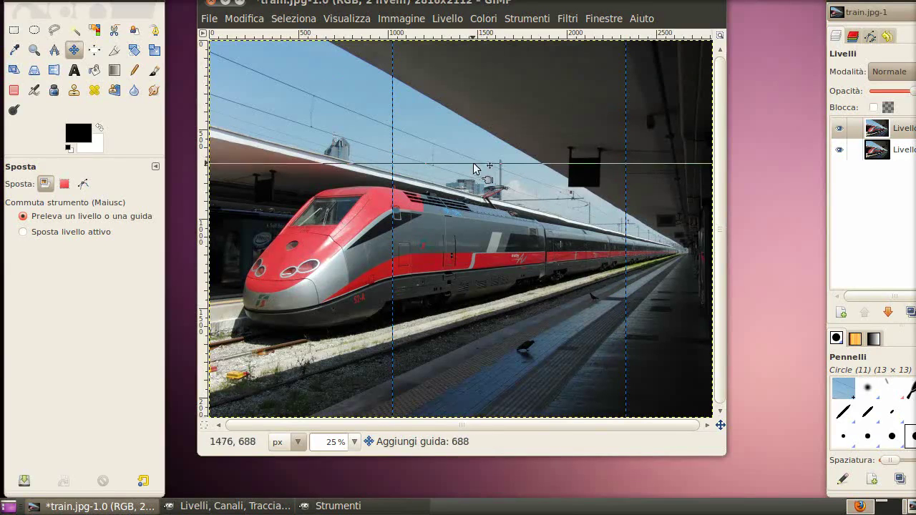
drag(473, 37, 489, 163)
drag(499, 37, 490, 330)
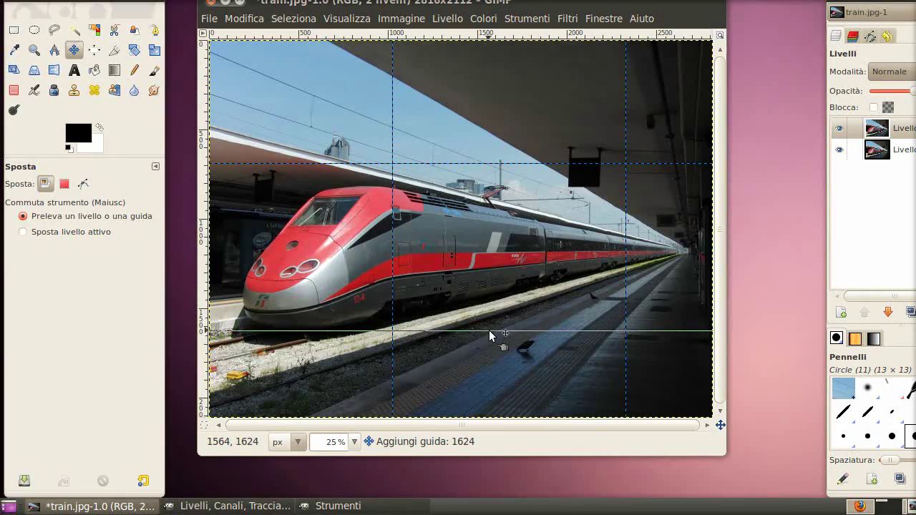
drag(489, 329, 489, 334)
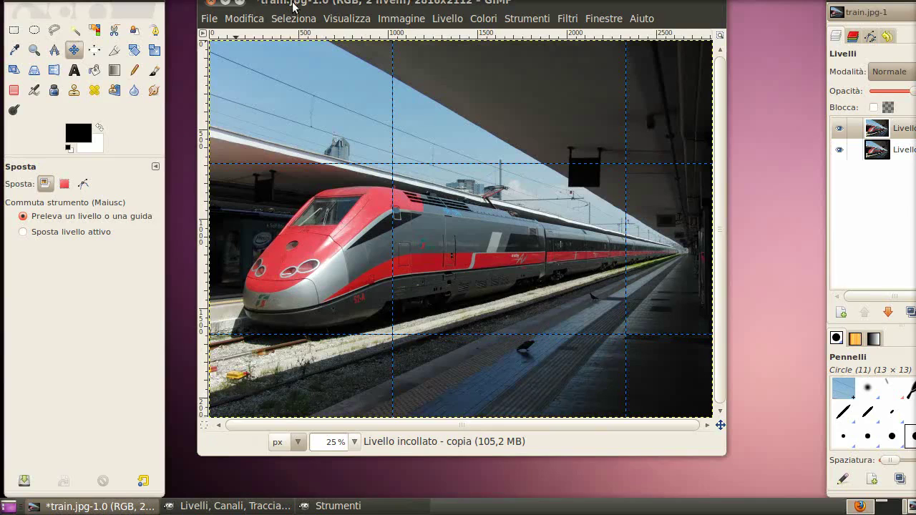
drag(293, 17, 262, 12)
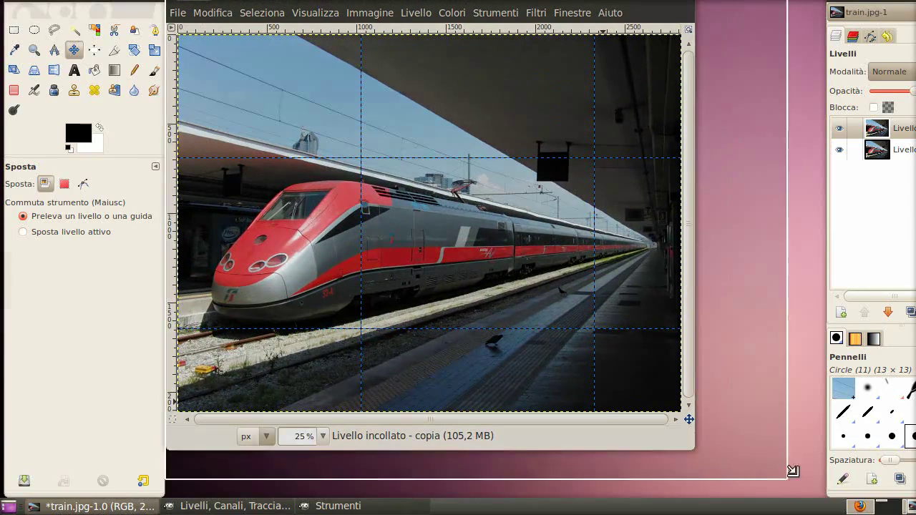
drag(692, 447, 822, 492)
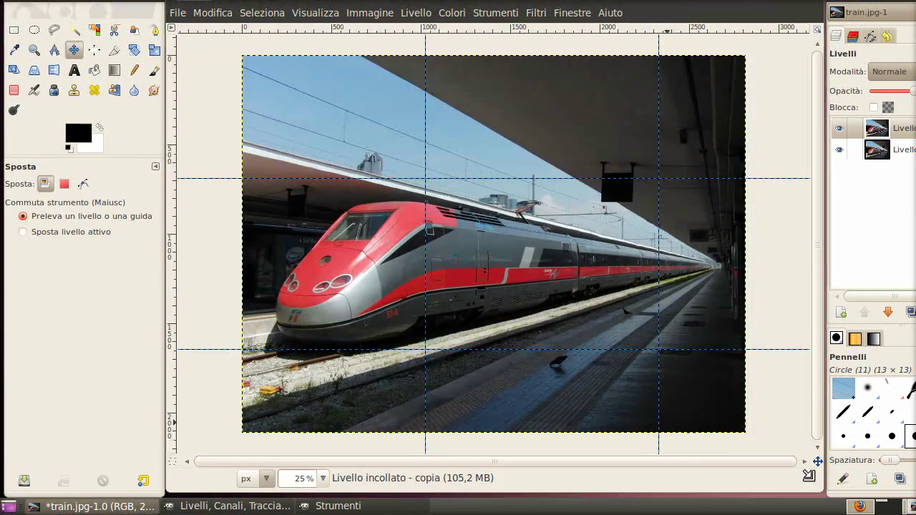
- Turn on Quick Mask and hide the red channel in the Channels dock
click(83, 183)
scroll(351, 284, up, 2)
scroll(351, 284, up, 3)
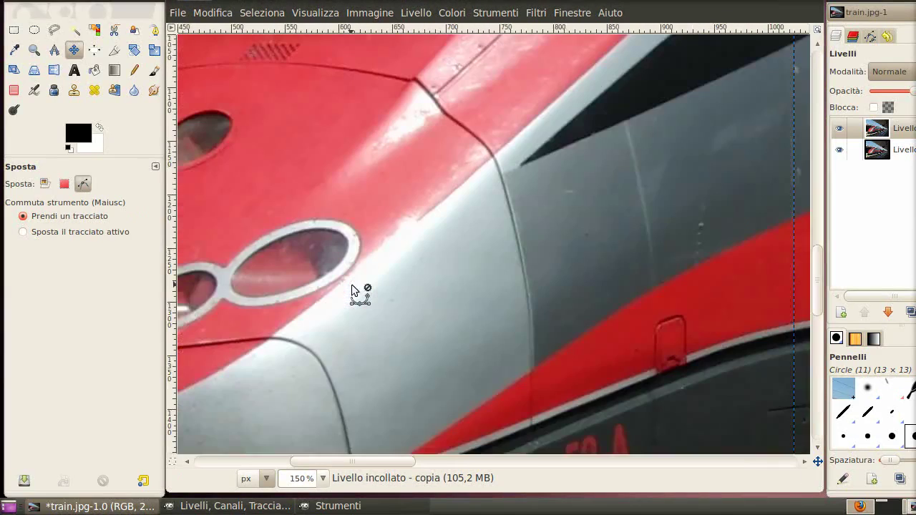
scroll(351, 284, down, 1)
scroll(351, 284, down, 1)
scroll(351, 284, down, 1)
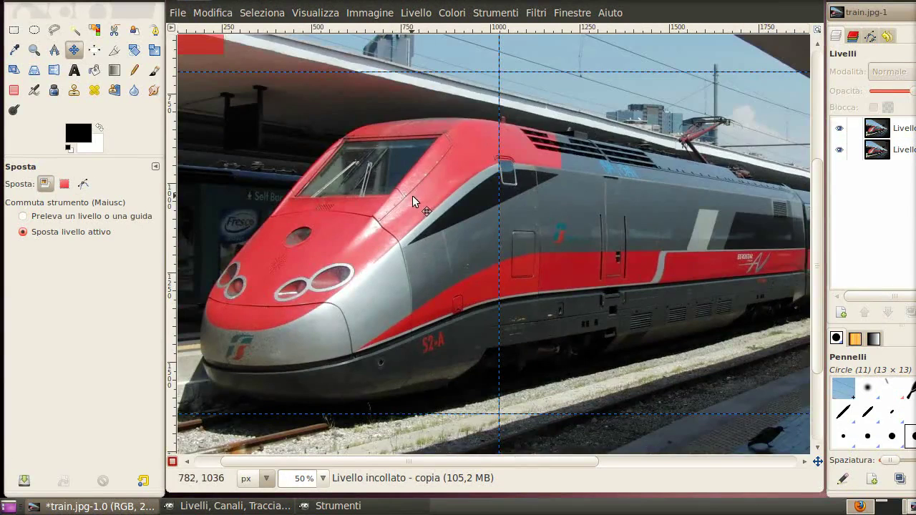
key(shift+q)
click(854, 37)
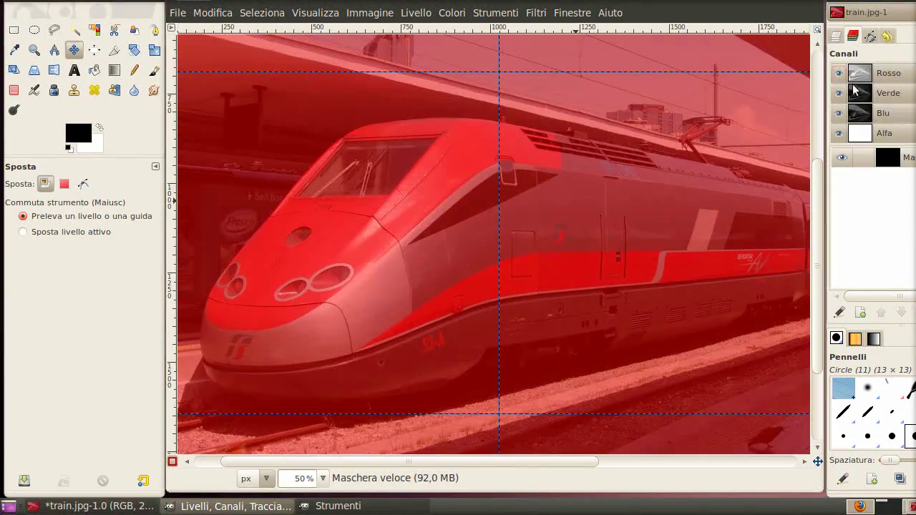
click(838, 73)
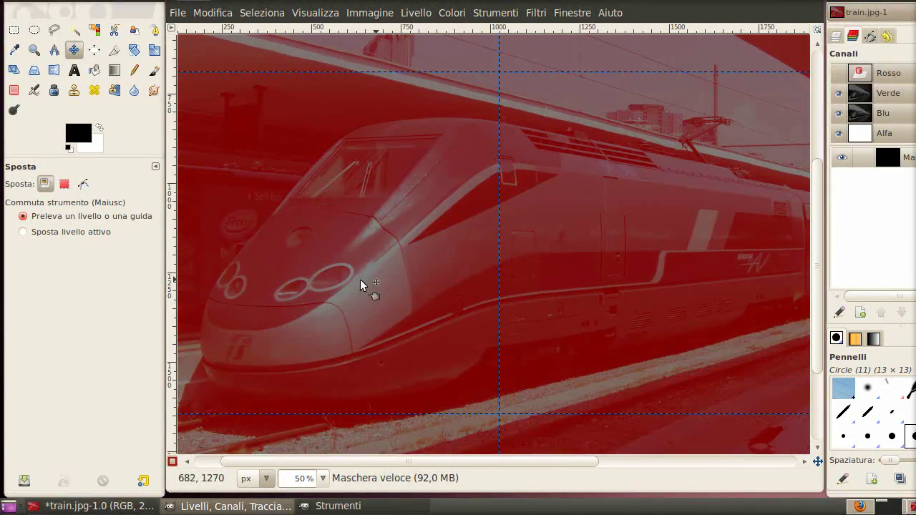
scroll(360, 279, up, 2)
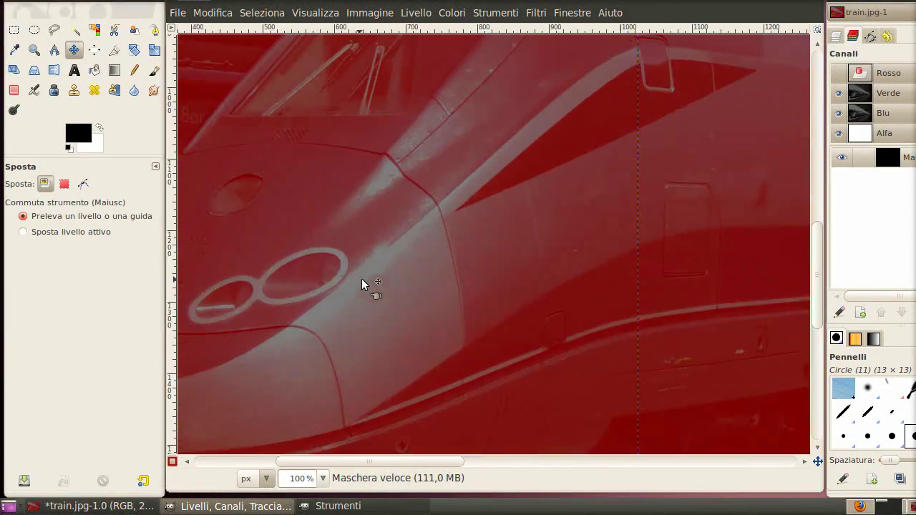
scroll(385, 232, down, 1)
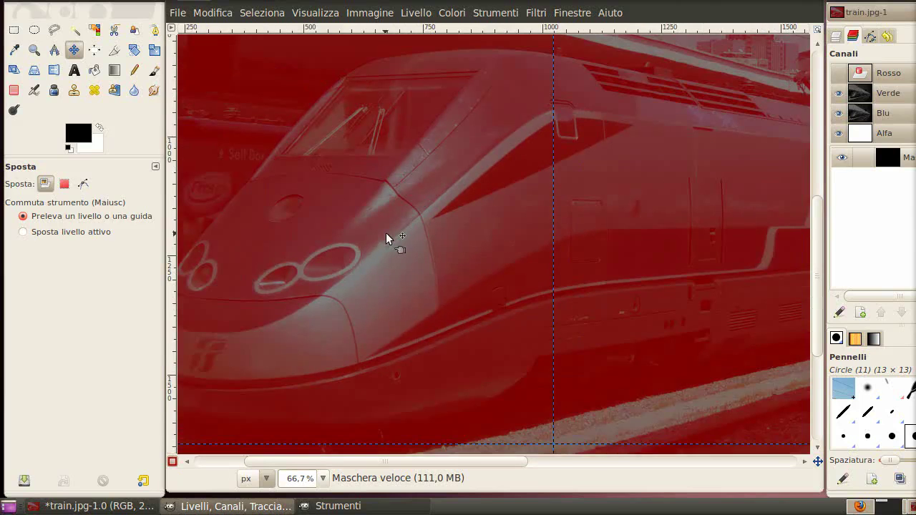
- Set up the Paintbrush with a large, soft, fuzzy-edged brush
click(154, 69)
click(56, 226)
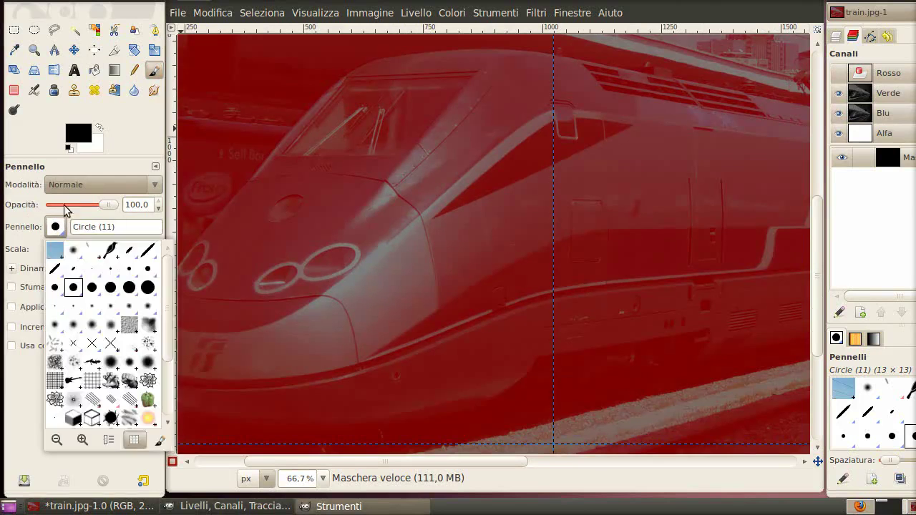
click(76, 247)
key(bracketright)
key(bracketright)
key(bracketright)
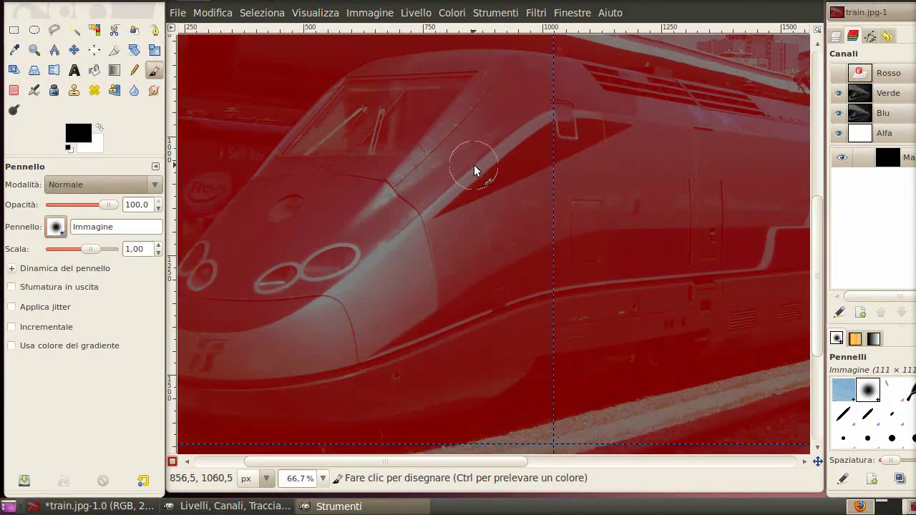
- Paint white into the quick mask over the train's front window, windscreen and roof
key(x)
mouse_move(541, 83)
mouse_down()
mouse_move(546, 178)
mouse_move(552, 92)
mouse_move(551, 266)
mouse_move(492, 345)
mouse_move(474, 292)
mouse_move(480, 301)
mouse_move(417, 225)
mouse_move(487, 229)
mouse_move(371, 237)
mouse_move(263, 337)
mouse_move(400, 355)
mouse_move(387, 366)
mouse_move(460, 369)
mouse_move(474, 151)
mouse_move(299, 250)
mouse_move(405, 131)
mouse_move(237, 252)
mouse_move(368, 122)
mouse_up()
mouse_move(445, 90)
mouse_down()
mouse_move(556, 91)
mouse_move(575, 149)
mouse_move(543, 203)
mouse_move(481, 203)
mouse_up()
ctrl+scroll(480, 203, up, 2)
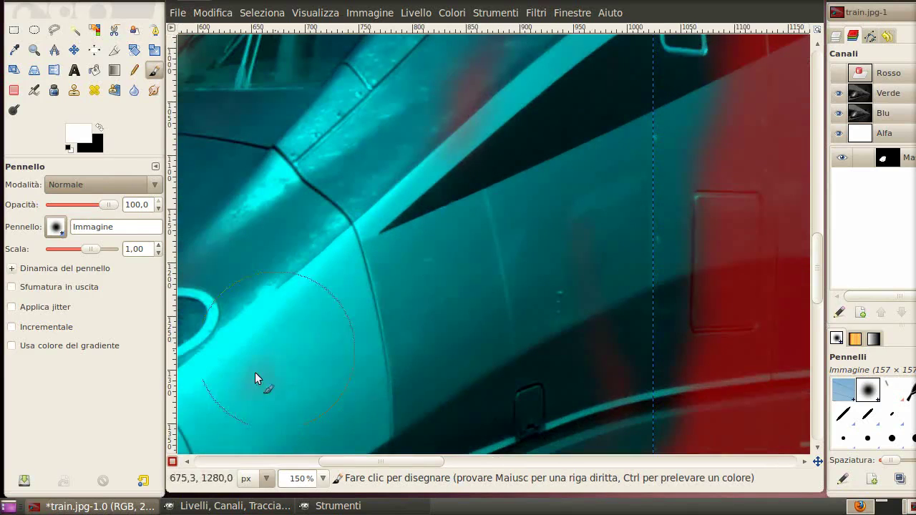
key(space)
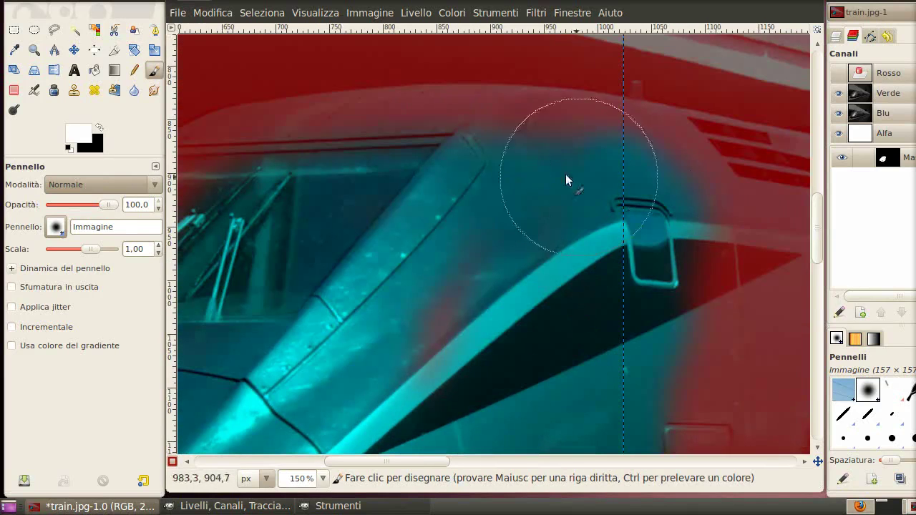
click(476, 169)
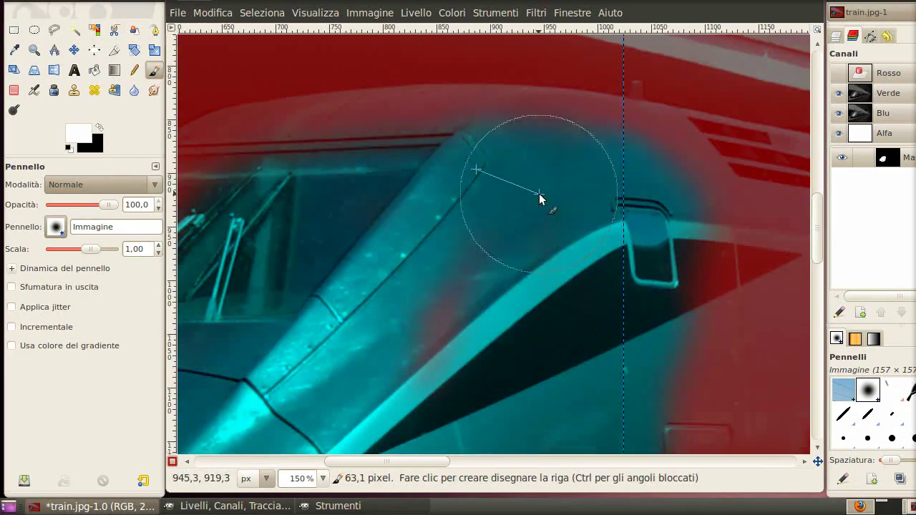
shift+click(608, 132)
drag(449, 118, 458, 111)
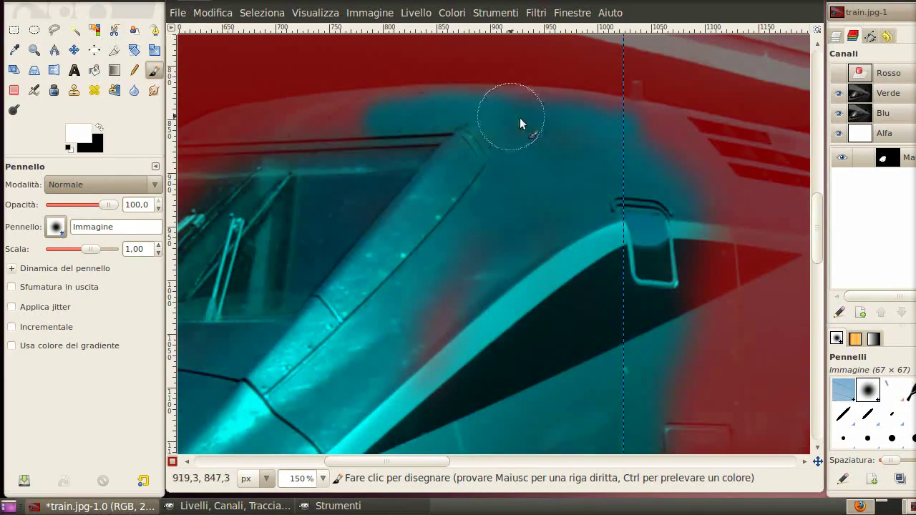
scroll(433, 324, left, 5)
scroll(433, 324, up, 1)
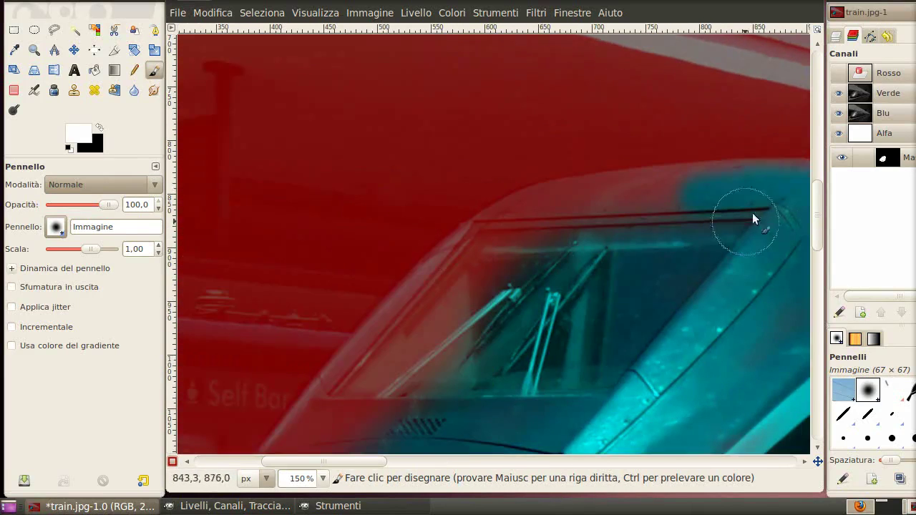
drag(683, 196, 706, 201)
mouse_move(631, 195)
mouse_down()
mouse_move(547, 209)
mouse_move(448, 274)
mouse_move(451, 353)
mouse_move(537, 217)
mouse_up()
scroll(496, 337, down, 5)
scroll(496, 337, left, 3)
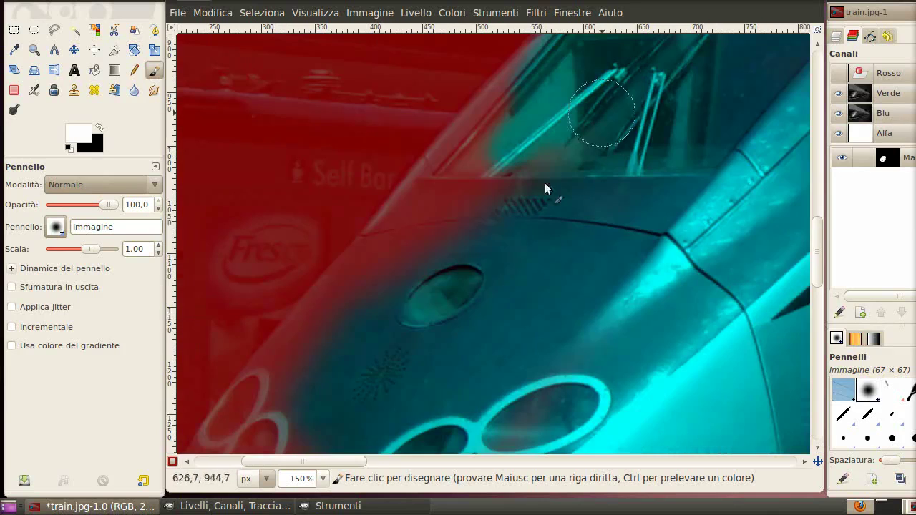
- Extend the mask over the train's front edge, headlights and the lower band under the nose
scroll(598, 133, right, 2)
scroll(410, 393, up, 4)
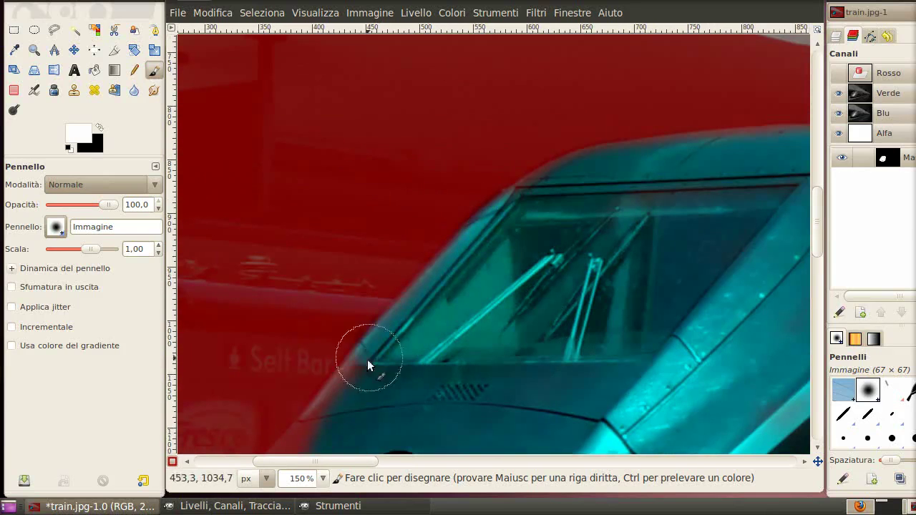
scroll(362, 404, down, 4)
scroll(513, 208, left, 3)
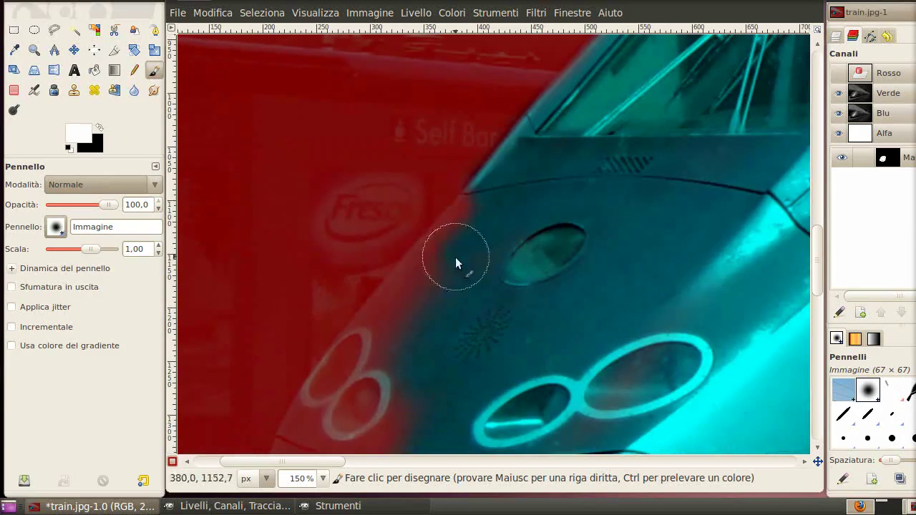
drag(425, 286, 397, 315)
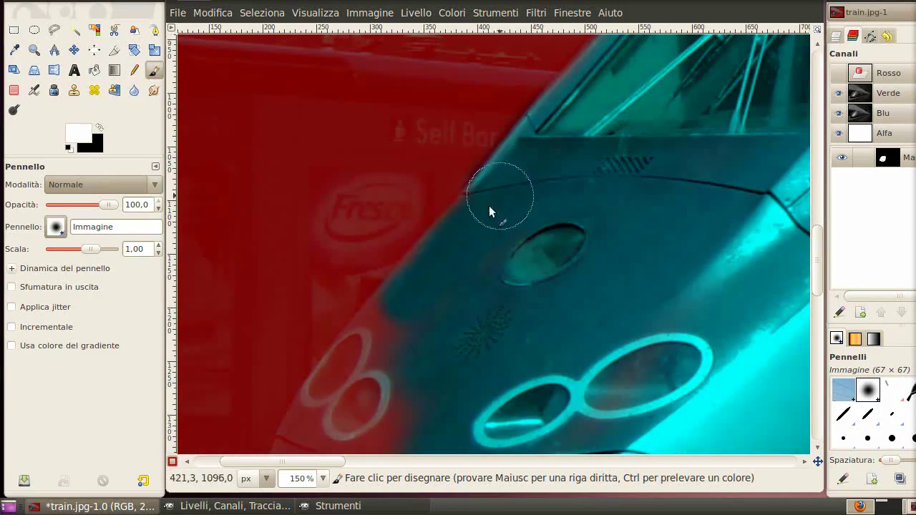
scroll(690, 248, down, 4)
scroll(691, 248, left, 2)
mouse_move(462, 225)
mouse_down()
mouse_move(466, 245)
mouse_move(422, 259)
mouse_up()
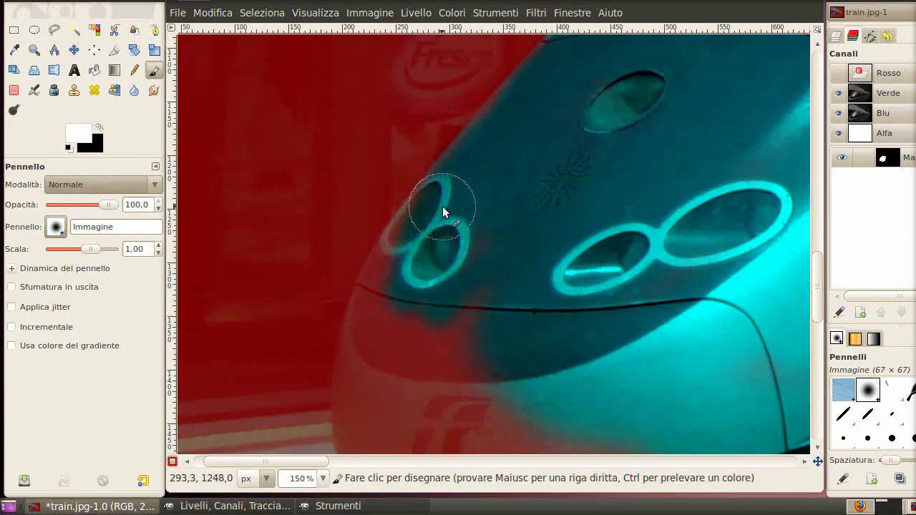
mouse_move(379, 299)
mouse_down()
mouse_move(431, 237)
mouse_move(446, 292)
mouse_move(425, 364)
mouse_move(490, 395)
mouse_up()
scroll(594, 275, down, 5)
mouse_move(526, 273)
mouse_down()
mouse_move(398, 236)
mouse_move(440, 212)
mouse_move(392, 148)
mouse_move(396, 101)
mouse_up()
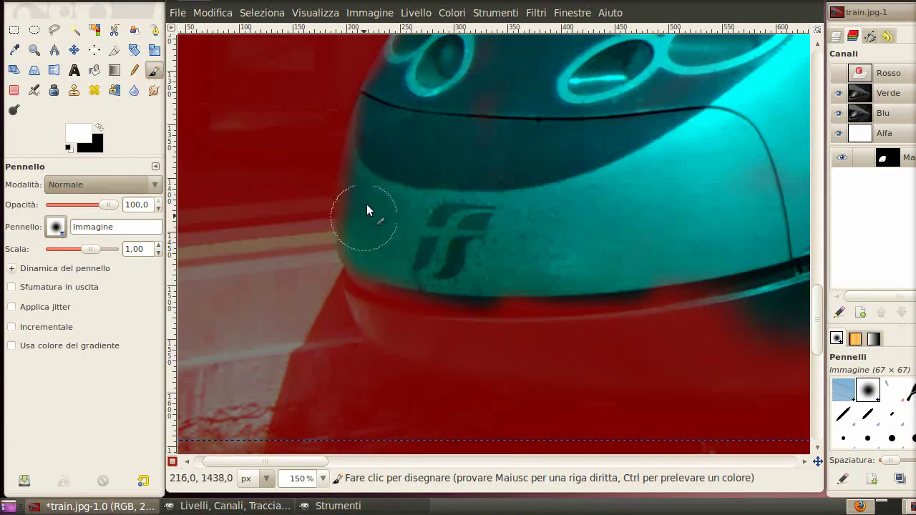
mouse_move(375, 292)
mouse_down()
mouse_move(546, 349)
mouse_move(494, 298)
mouse_move(388, 325)
mouse_move(583, 374)
mouse_move(661, 329)
mouse_move(313, 279)
mouse_move(448, 298)
mouse_move(607, 264)
mouse_move(585, 275)
mouse_move(755, 139)
mouse_move(641, 214)
mouse_move(287, 223)
mouse_move(238, 266)
mouse_move(362, 113)
mouse_move(512, 114)
mouse_move(398, 229)
mouse_move(503, 205)
mouse_move(425, 237)
mouse_move(432, 151)
mouse_up()
- Paint the mask over the rear carriages, covering their upper side and lower edge
scroll(432, 151, down, 3)
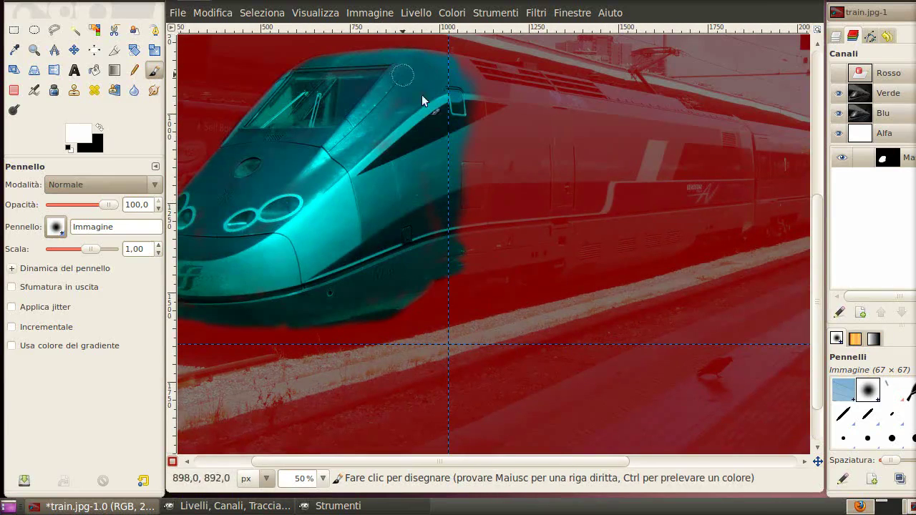
scroll(426, 86, up, 5)
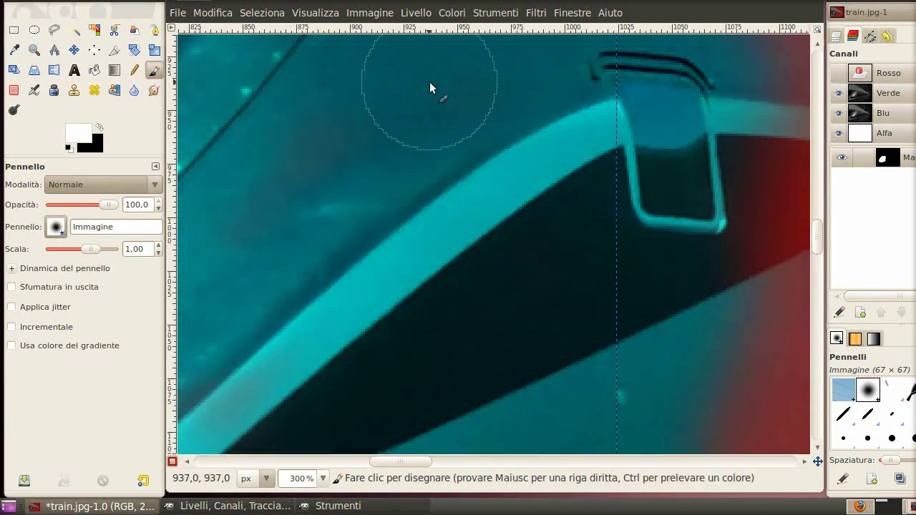
scroll(429, 83, up, 5)
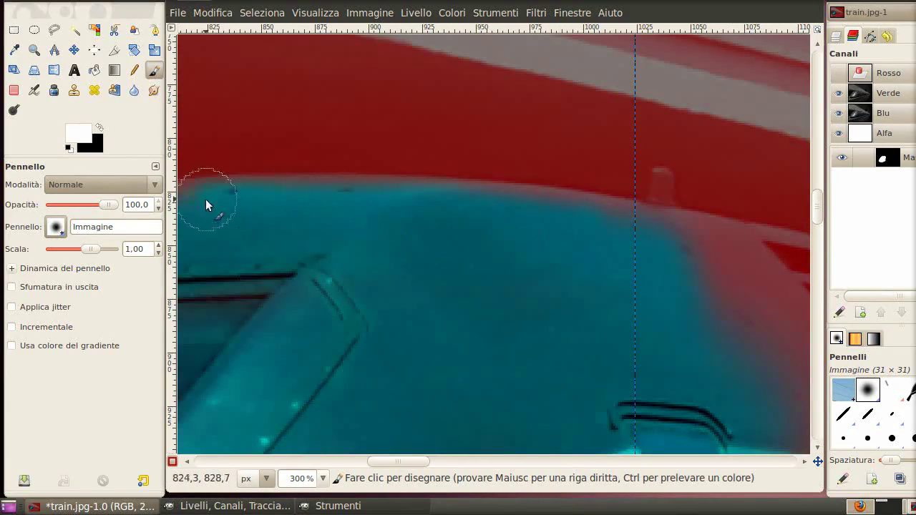
scroll(666, 322, down, 7)
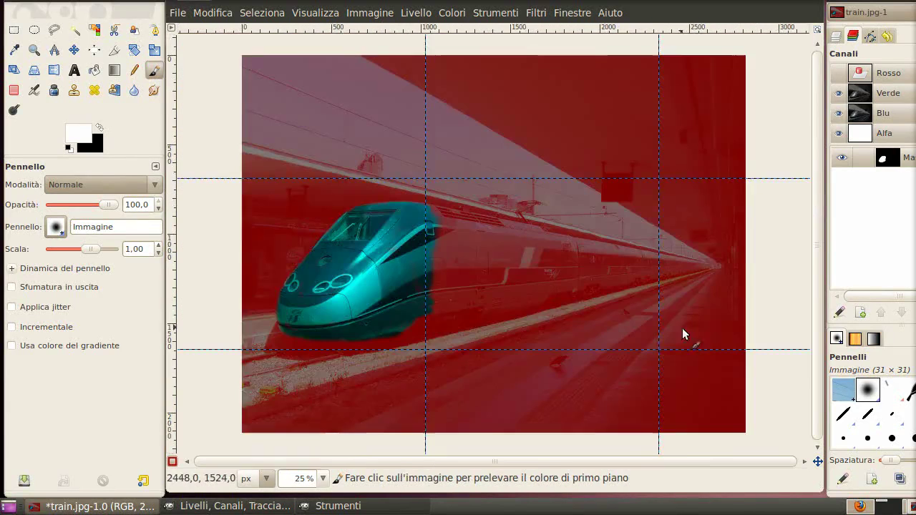
scroll(425, 276, up, 3)
scroll(454, 255, up, 2)
scroll(460, 255, up, 3)
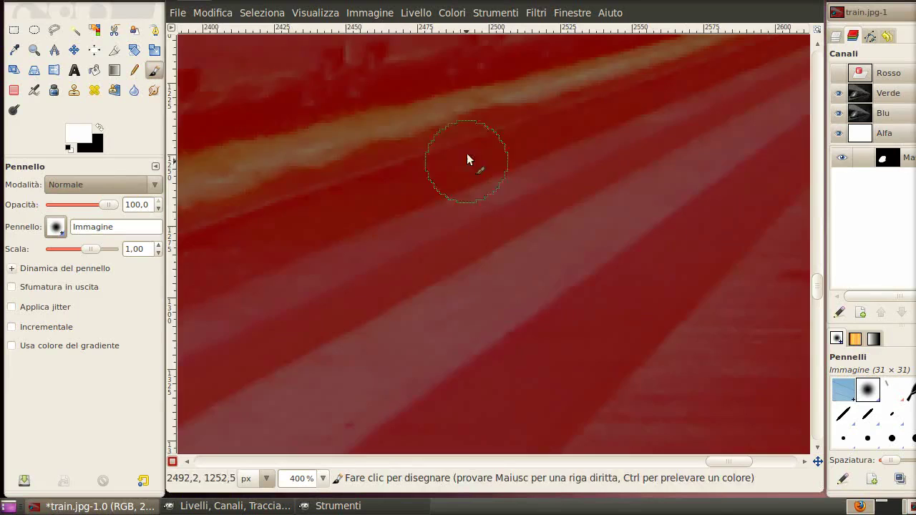
scroll(537, 267, down, 1)
scroll(537, 273, down, 2)
scroll(538, 274, up, 1)
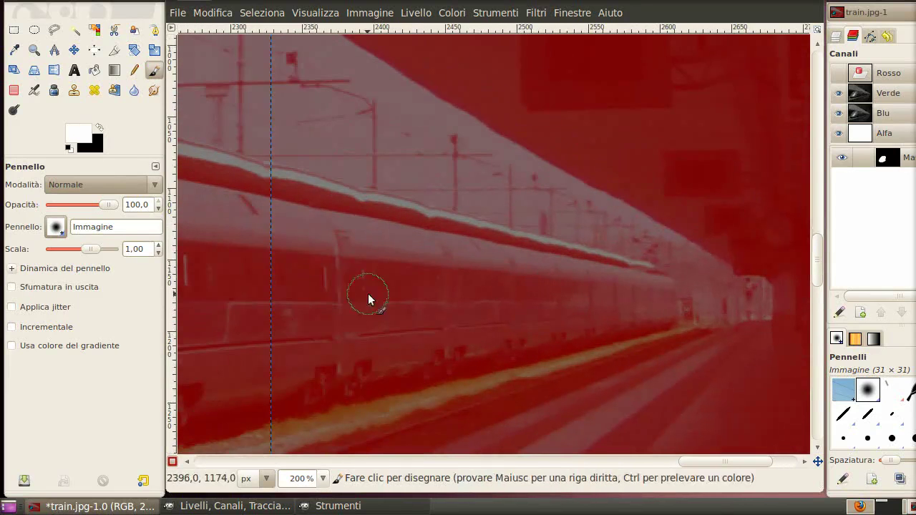
mouse_move(253, 247)
mouse_down()
mouse_move(406, 272)
mouse_move(465, 308)
mouse_move(253, 331)
mouse_move(279, 348)
mouse_move(277, 283)
mouse_move(296, 266)
mouse_move(262, 235)
mouse_move(309, 229)
mouse_move(550, 276)
mouse_up()
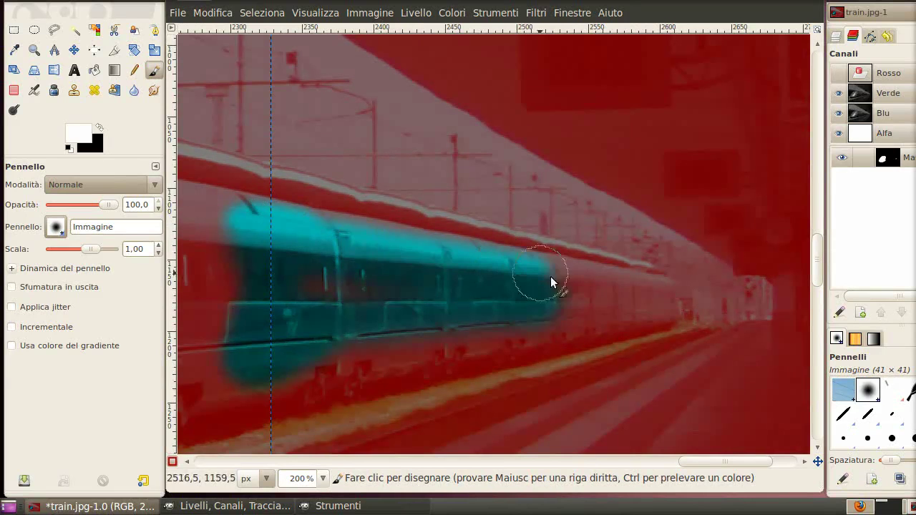
drag(649, 294, 586, 313)
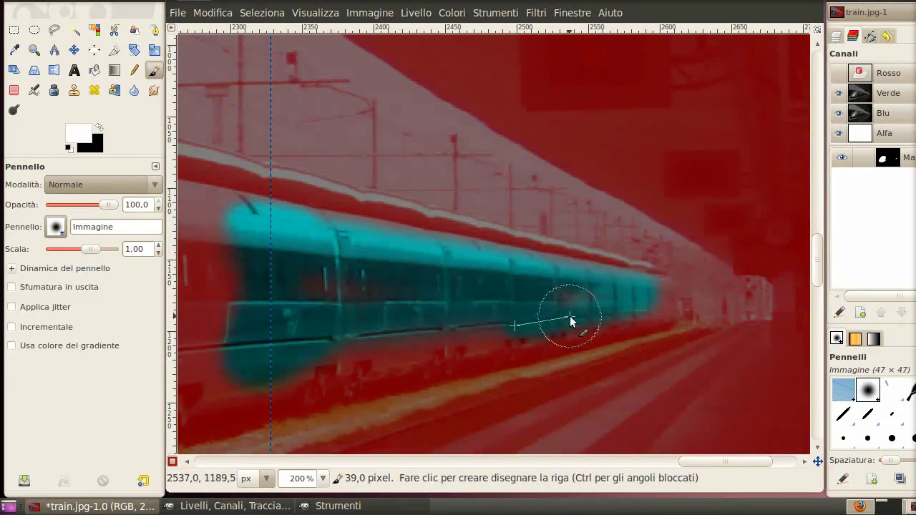
mouse_move(529, 329)
mouse_down()
mouse_move(257, 378)
mouse_move(250, 388)
mouse_move(507, 356)
mouse_move(644, 328)
mouse_move(674, 311)
mouse_move(662, 288)
mouse_move(598, 285)
mouse_up()
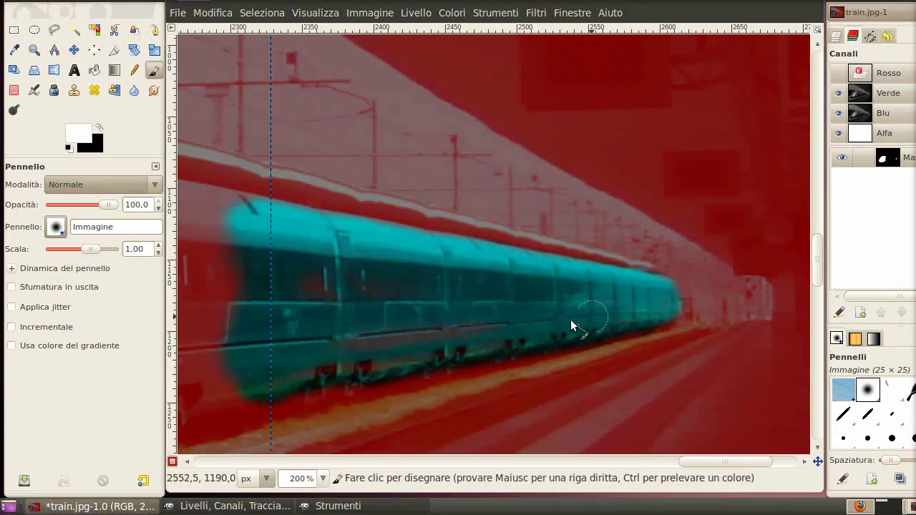
- Check the outline by toggling Quick Mask, leave it off as a train selection, and show Layers
key(shift+q)
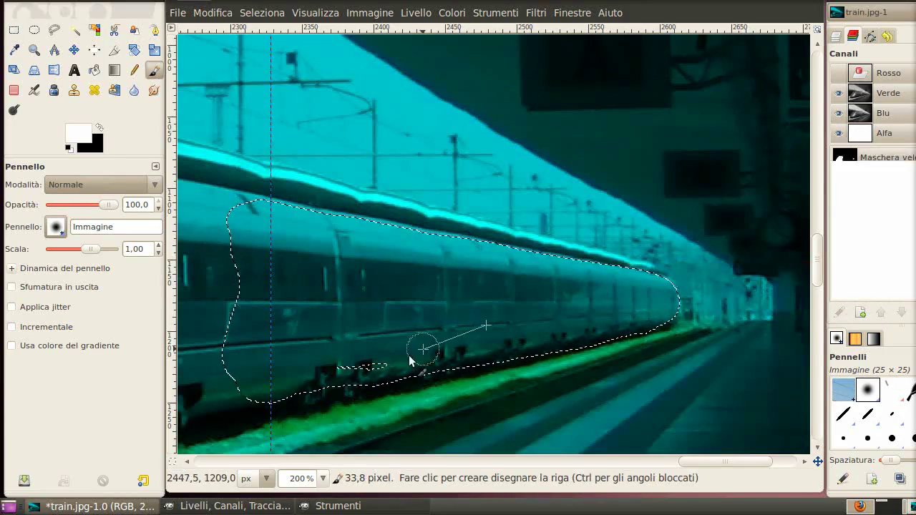
key(shift+q)
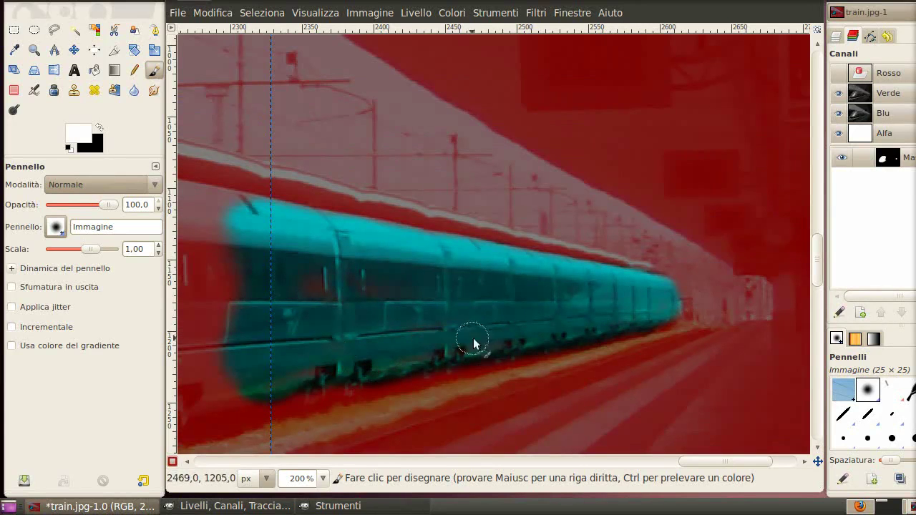
key(shift+q)
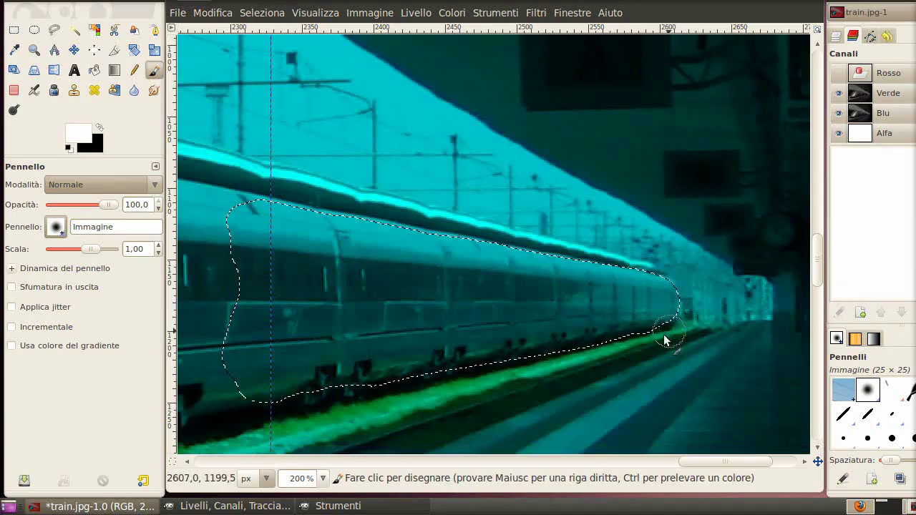
key(shift+q)
scroll(417, 281, down, 3)
scroll(419, 272, down, 2)
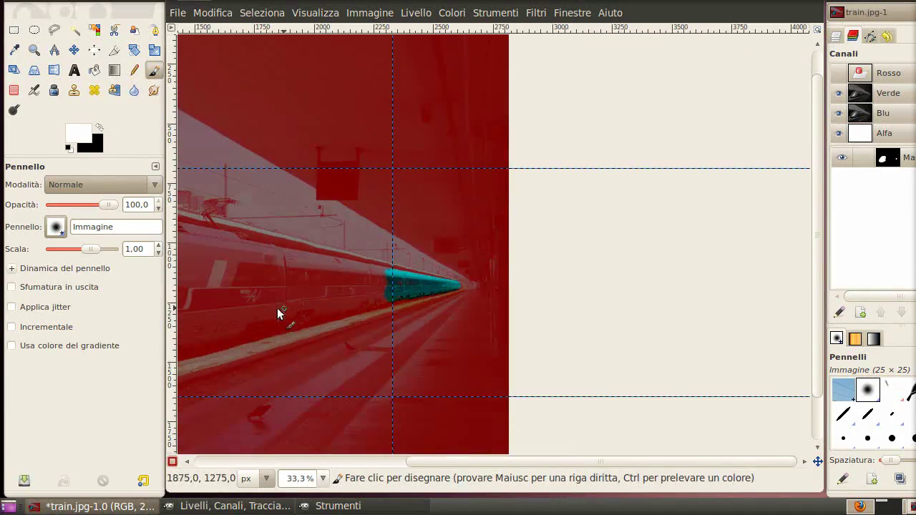
key(space)
key(shift+q)
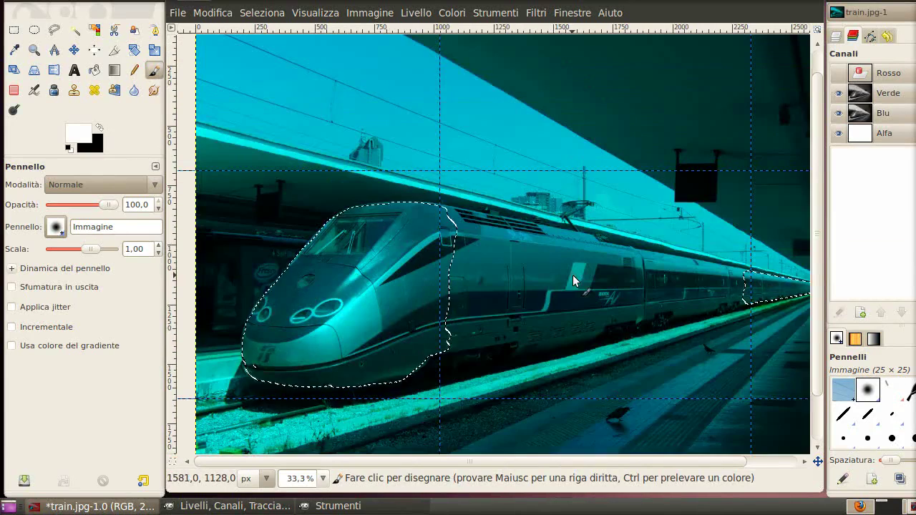
key(shift+q)
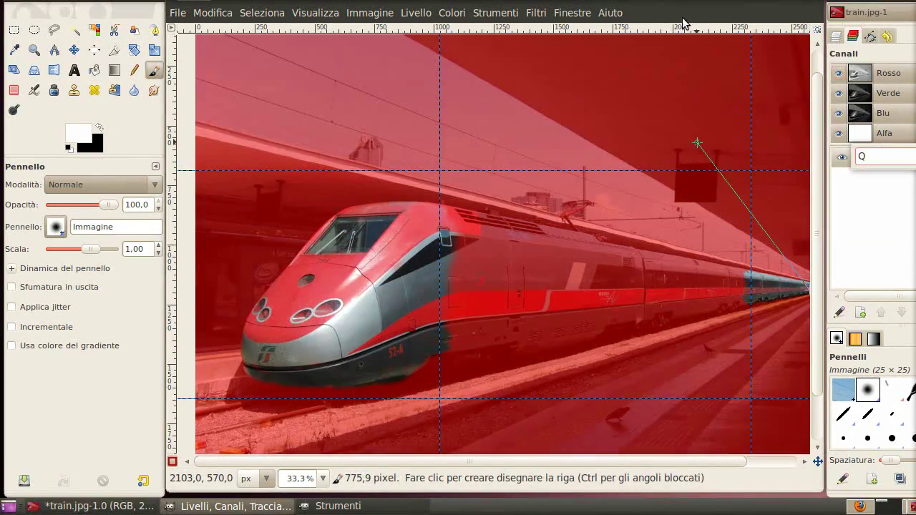
key(shift+q)
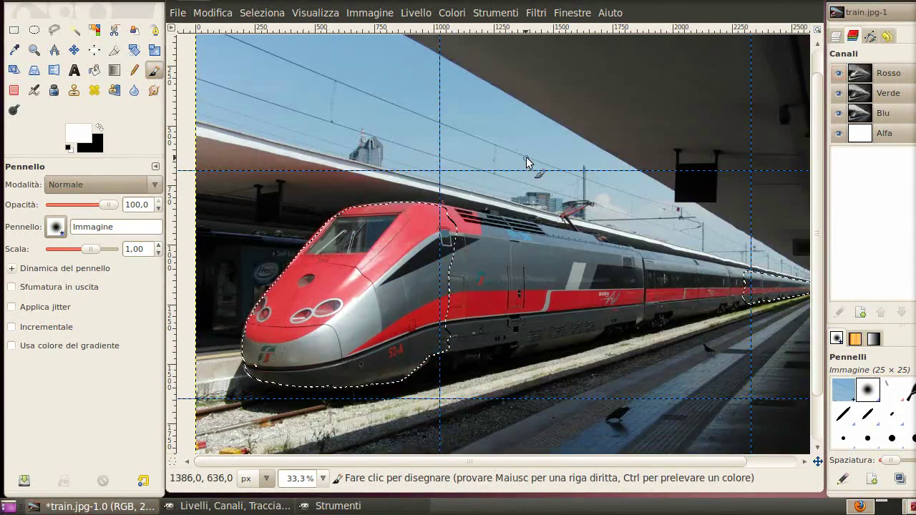
key(ctrl+l)
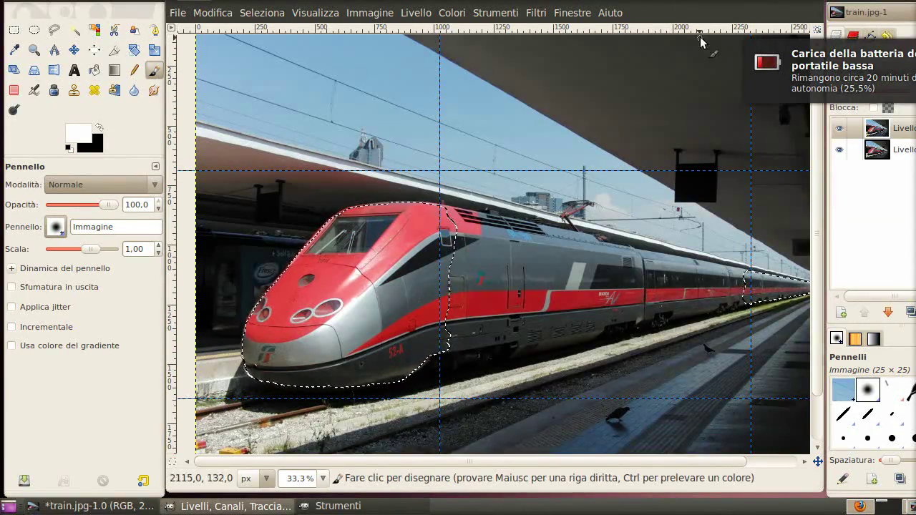
- Invert the selection and delete everything around the train on the top layer
click(251, 12)
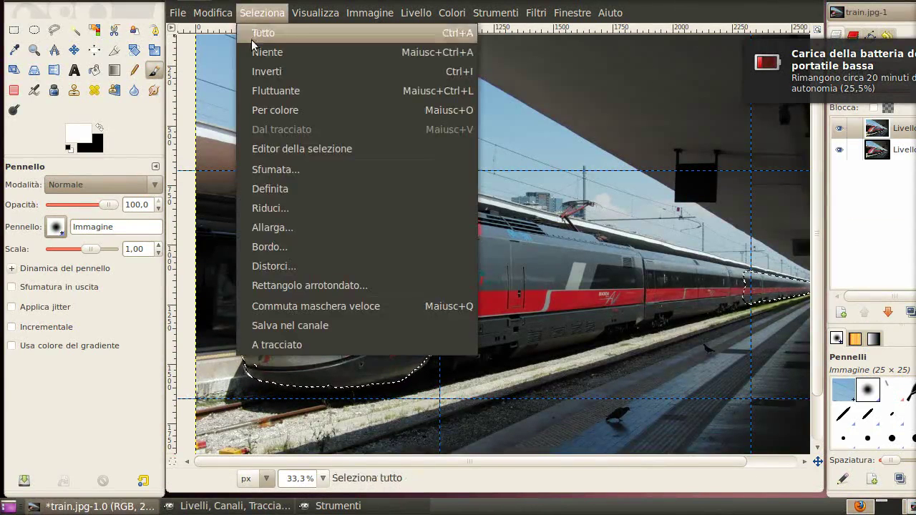
click(256, 75)
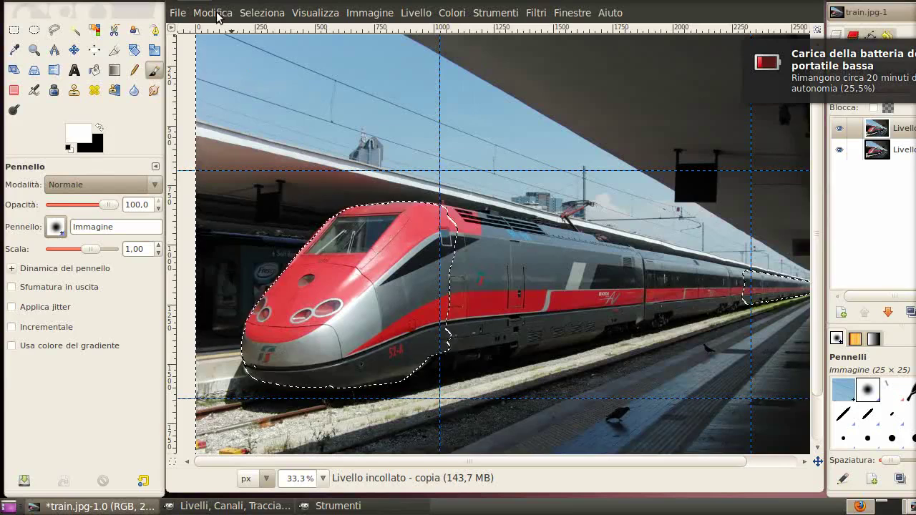
key(Delete)
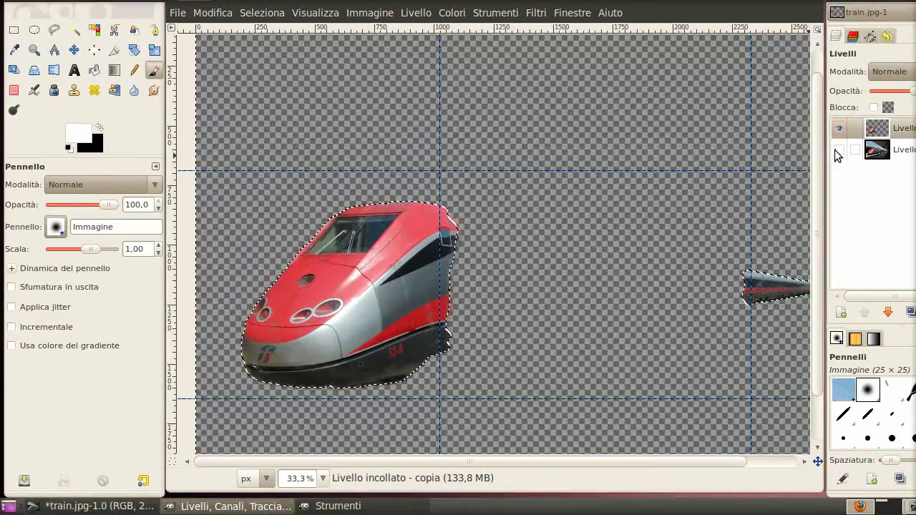
- Make the station photo layer visible and active, and clear the selection
click(838, 150)
click(903, 151)
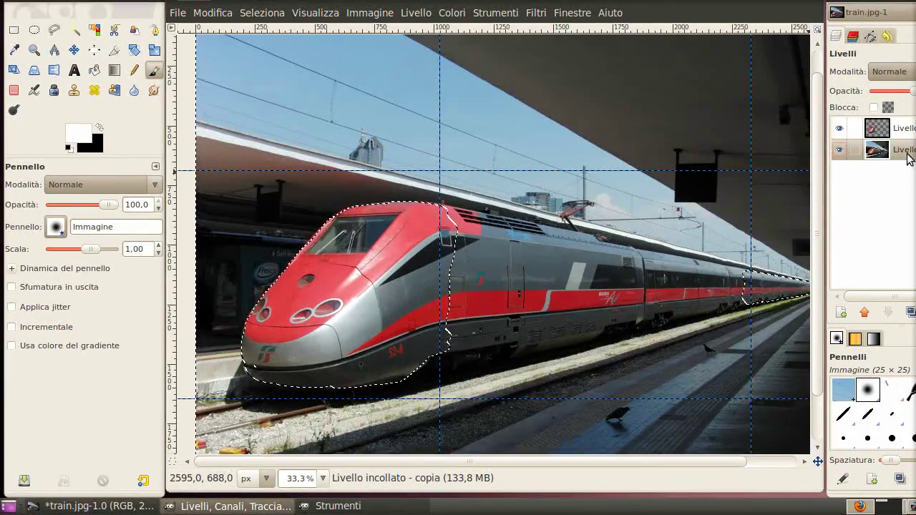
click(13, 30)
click(437, 199)
click(422, 211)
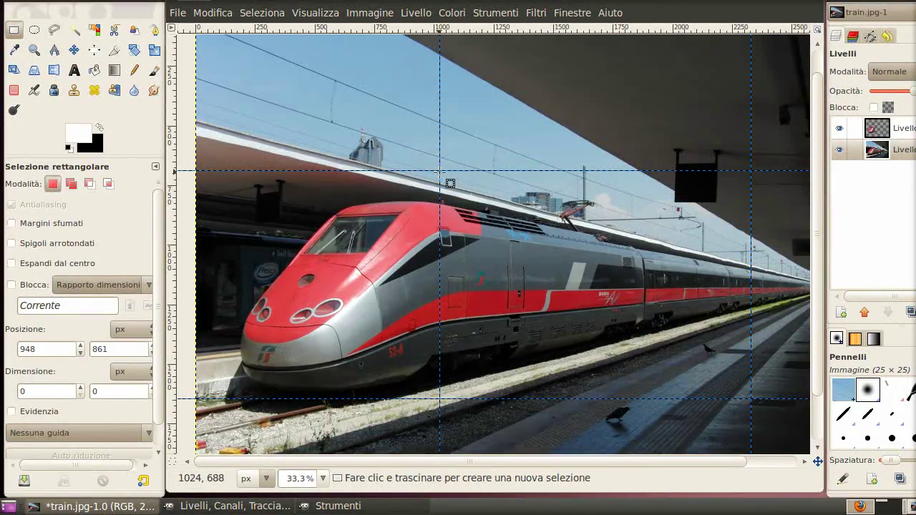
- Trim the station photo to the guide-bounded rectangle by deleting everything outside it
drag(439, 170, 750, 398)
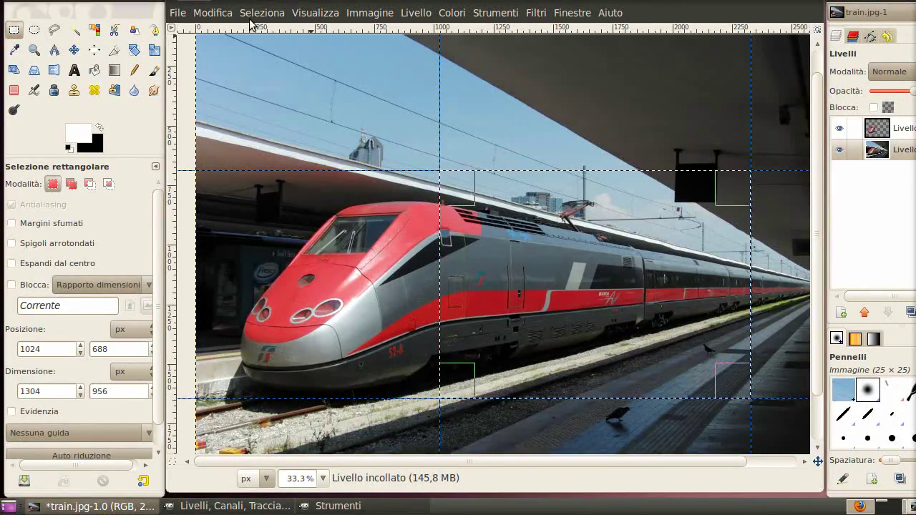
key(Delete)
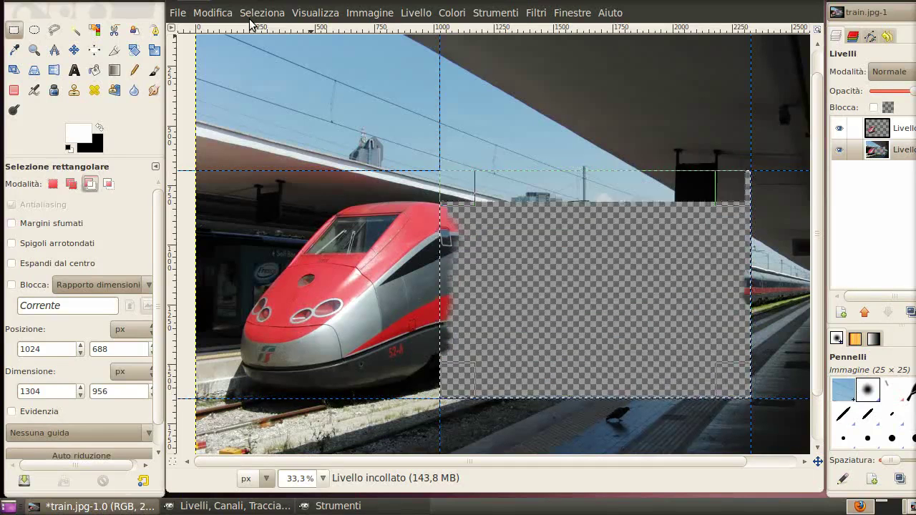
key(ctrl+z)
click(898, 153)
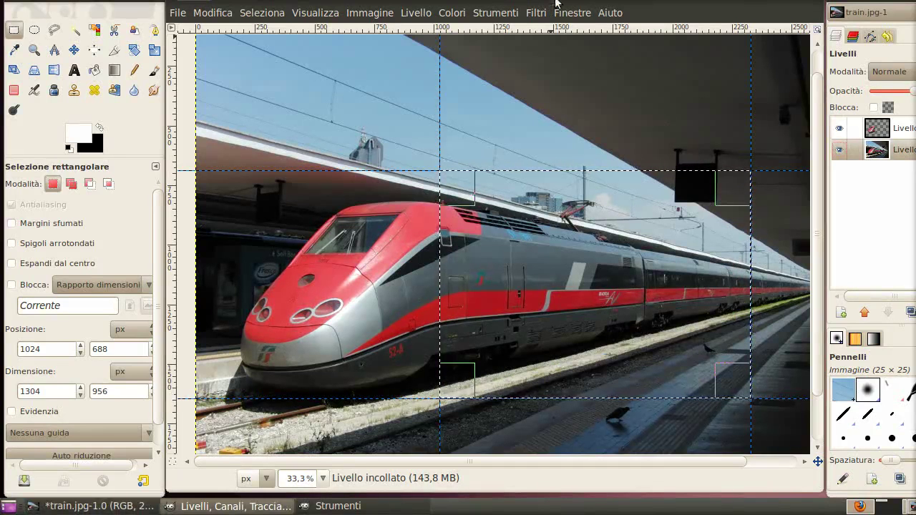
click(556, 2)
key(Return)
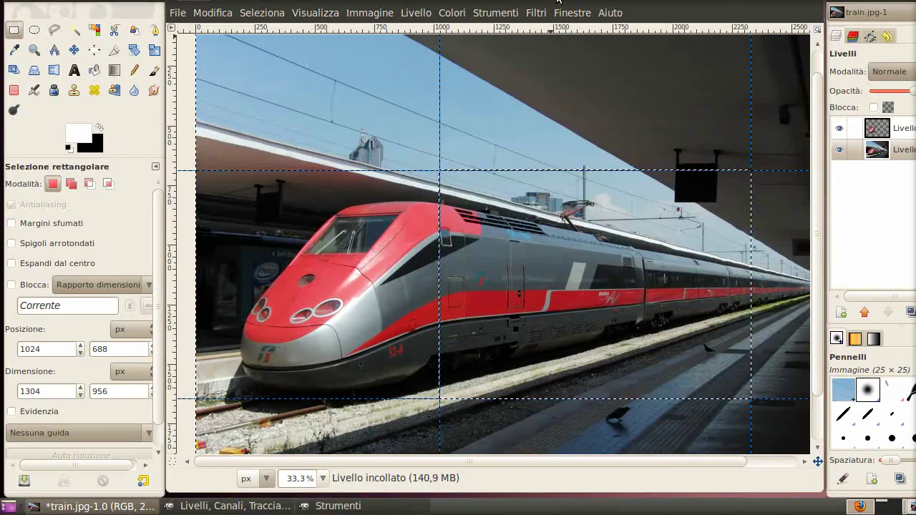
key(ctrl+i)
key(Delete)
- Select a border band around the rectangle and set Bucket Fill to fill the whole selection
click(274, 12)
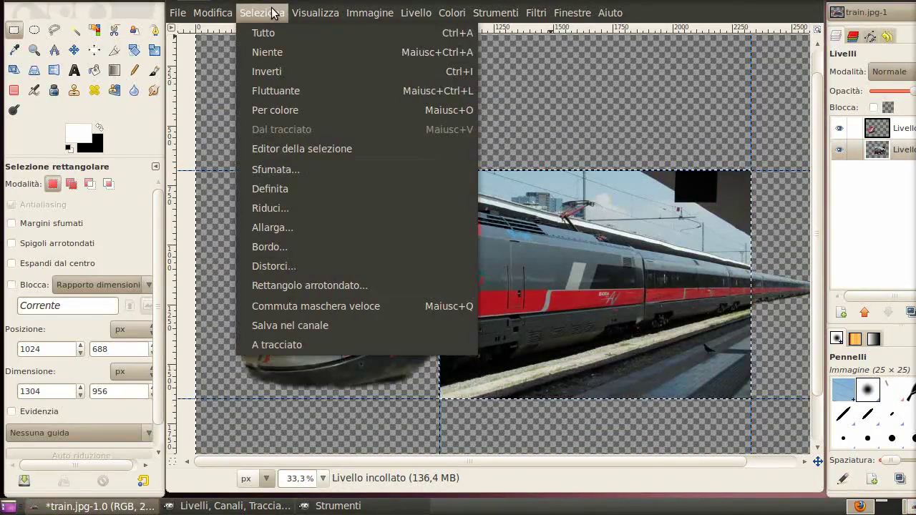
click(271, 247)
click(606, 320)
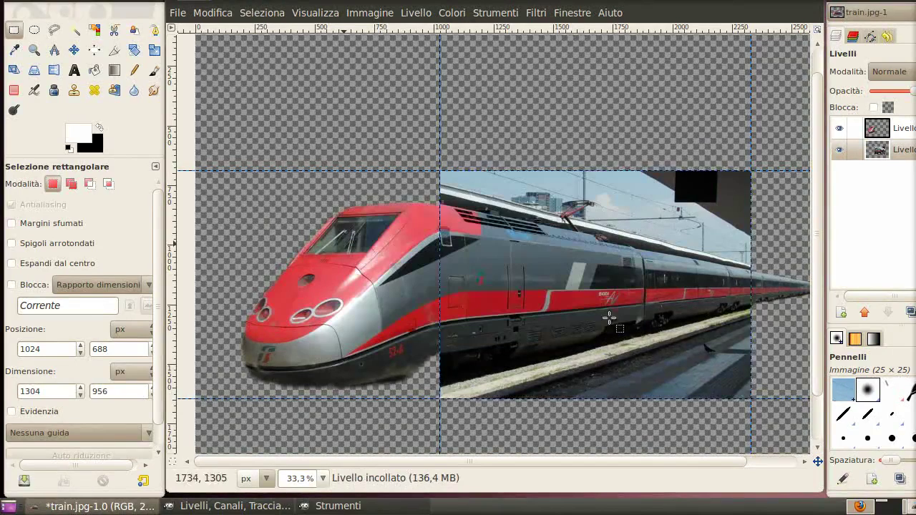
click(94, 69)
click(24, 323)
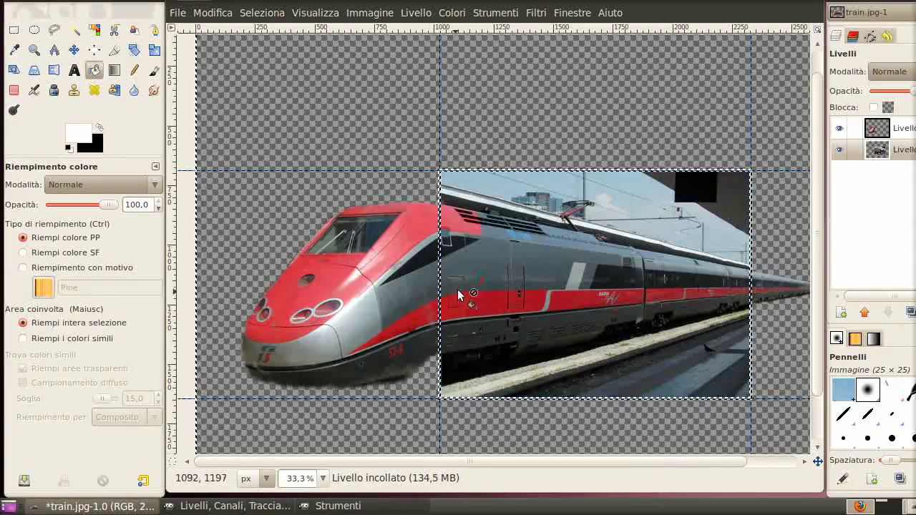
- Add a new layer filled with the black background colour, then clear the selection
click(910, 35)
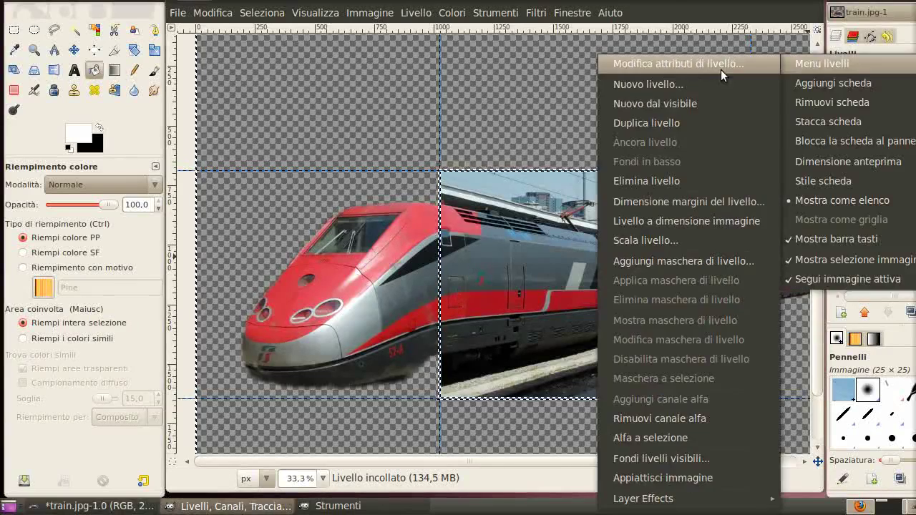
click(550, 128)
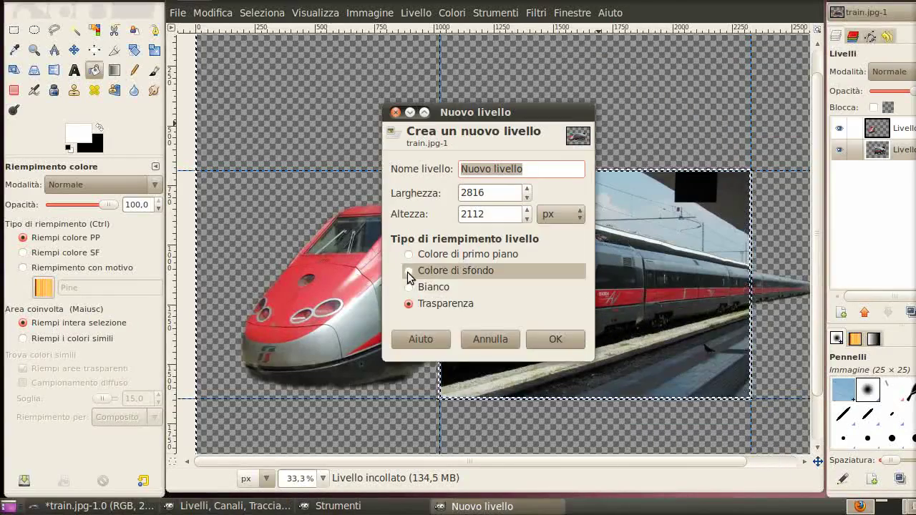
click(409, 271)
click(547, 338)
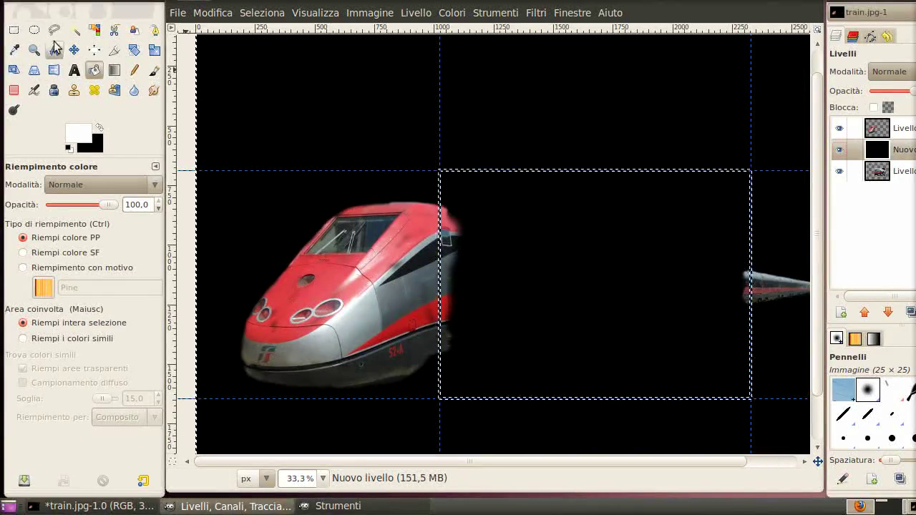
click(13, 29)
click(292, 113)
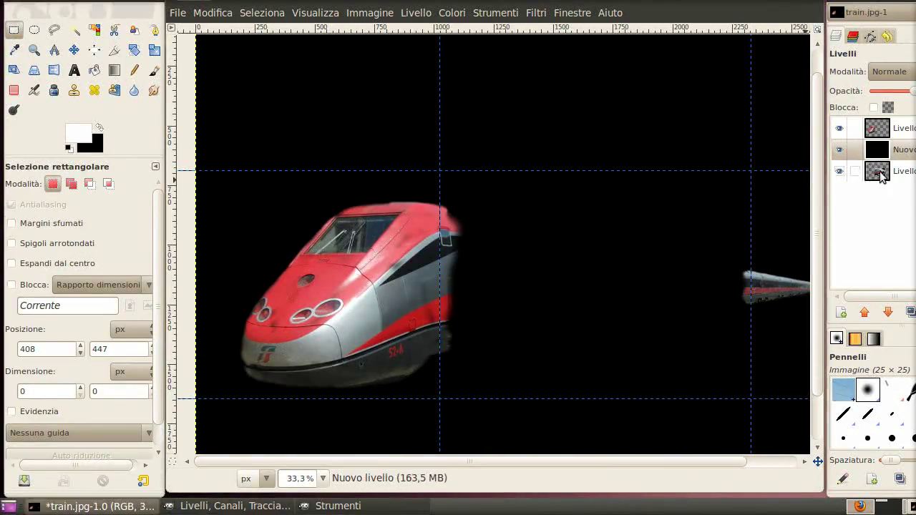
- Move the framed photo layer to the top, drag all four guides off the canvas, and zoom out
drag(880, 177, 879, 123)
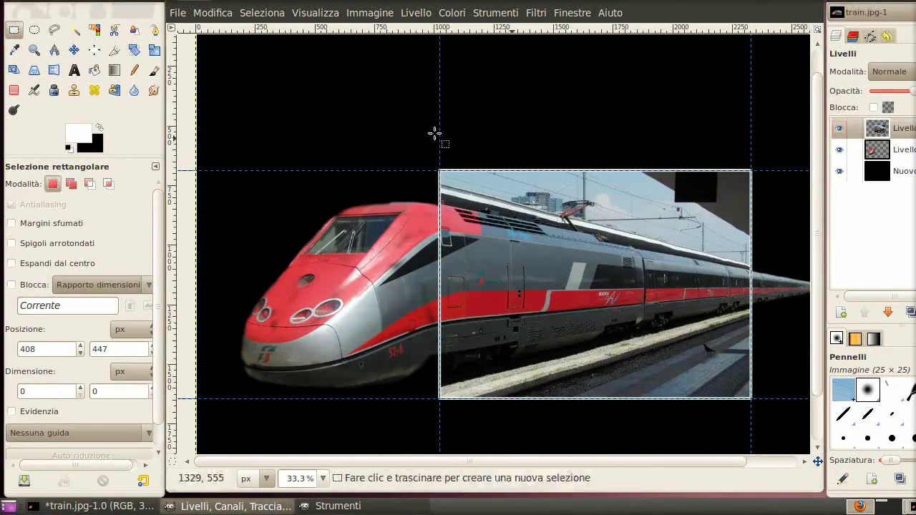
click(74, 50)
drag(281, 170, 314, 29)
drag(438, 105, 146, 122)
drag(754, 169, 819, 212)
drag(374, 398, 379, 478)
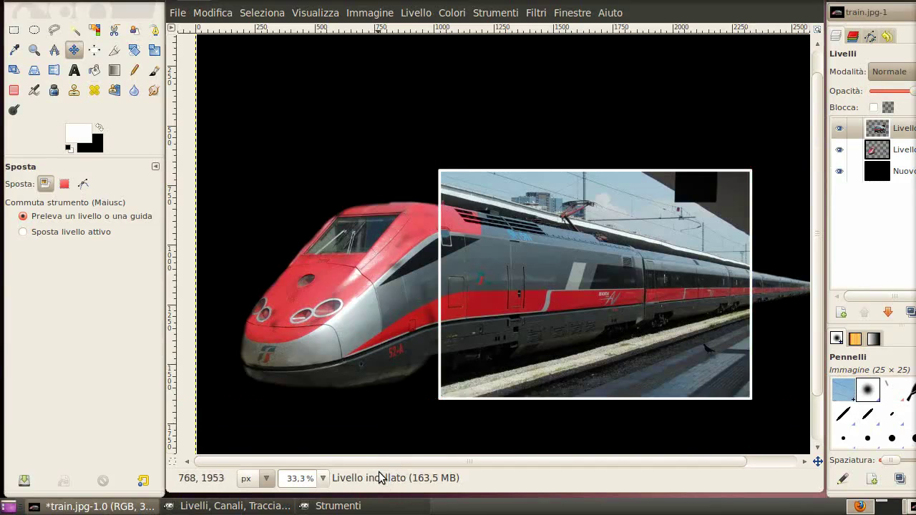
key(minus)
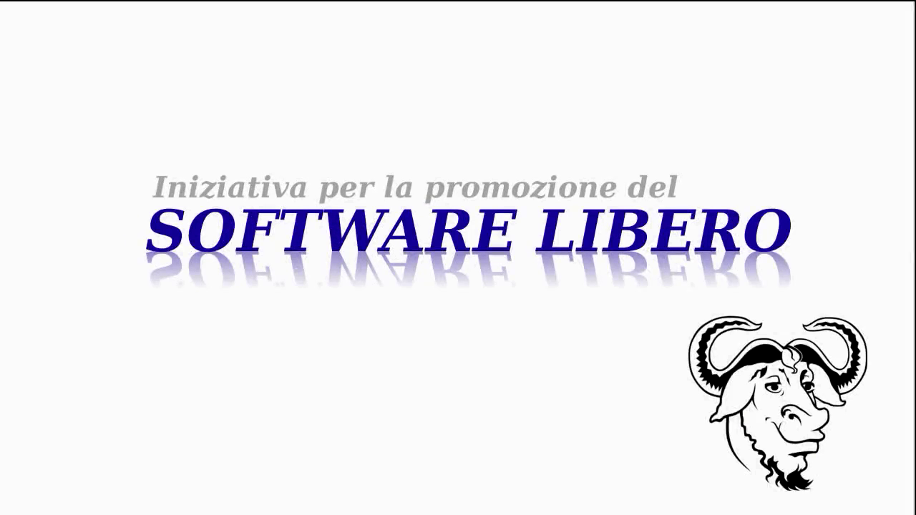